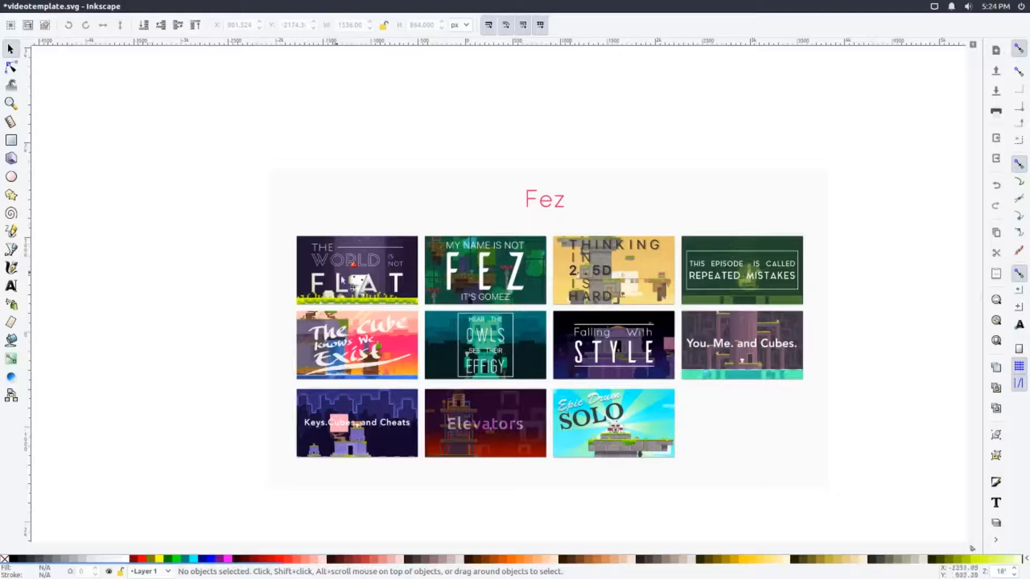
Select several thumbnails one at a time across the top two rows, ending with the Falling With Style image
left_click(351, 282)
left_click(482, 286)
left_click(633, 283)
left_click(708, 282)
left_click(713, 343)
left_click(571, 348)
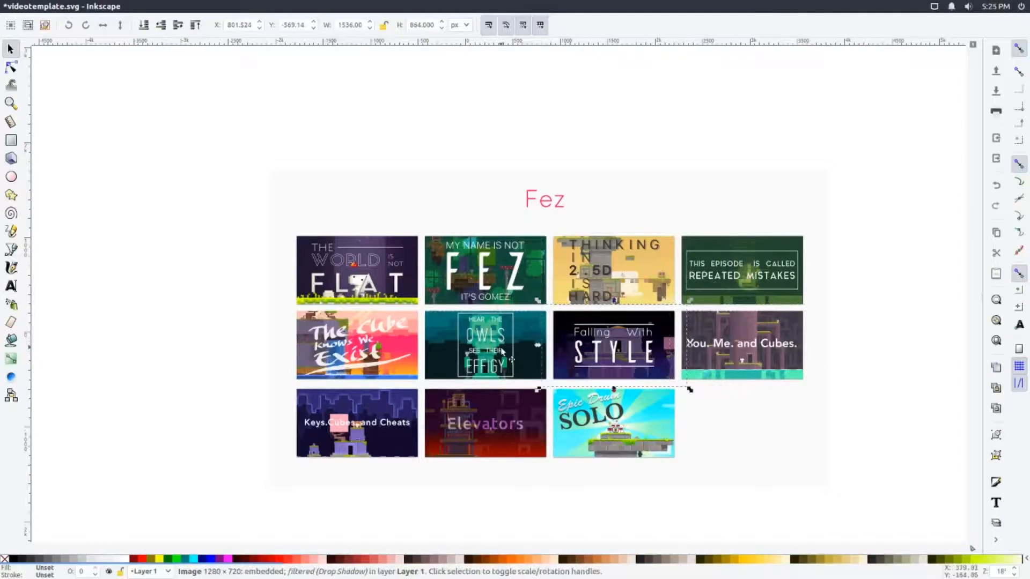
Try moving The World Is Not Flat thumbnail, undo the move and deselect it
left_click(409, 290)
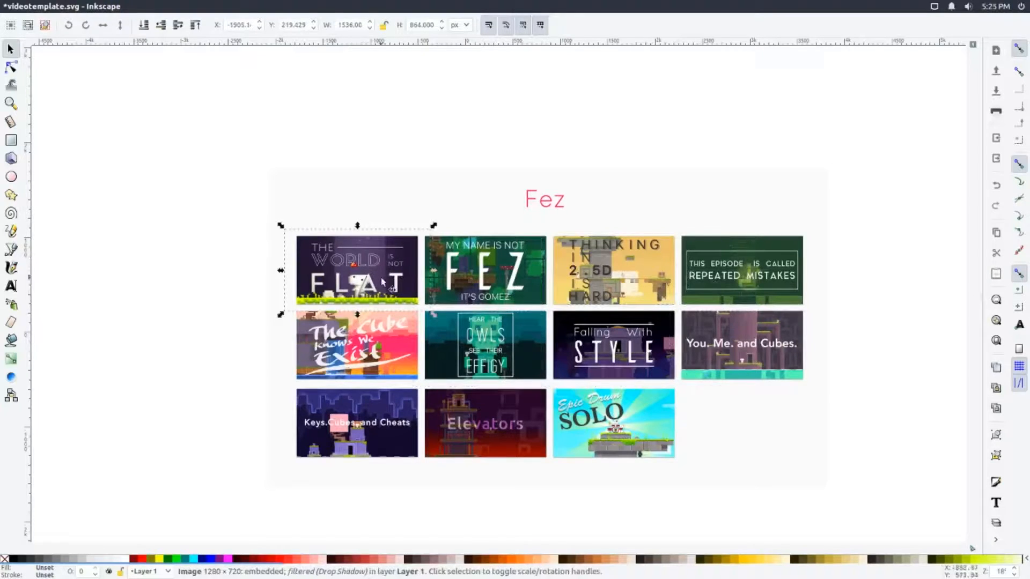
left_click_drag(379, 282, 404, 284)
key("ctrl+z")
left_click(204, 280)
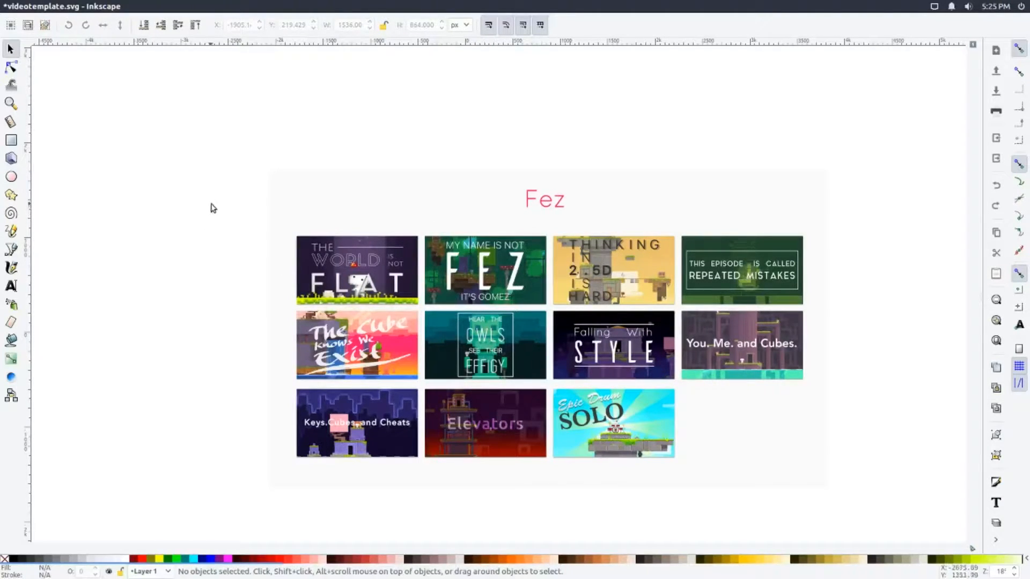
Select the upper two thumbnails of the first column with a selection box, try moving them together, and undo it
left_click_drag(211, 204, 448, 405)
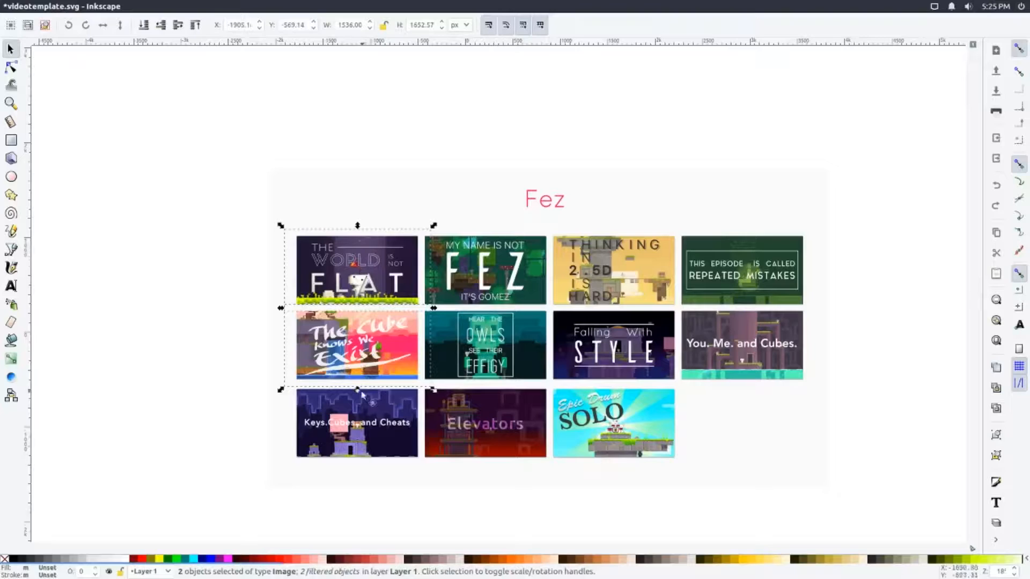
left_click_drag(362, 307, 354, 287)
key("ctrl+z")
left_click(172, 304)
Select The World Is Not Flat, Owls and Epic Drum Solo thumbnails together, try moving them, and undo the moves
left_click(369, 276)
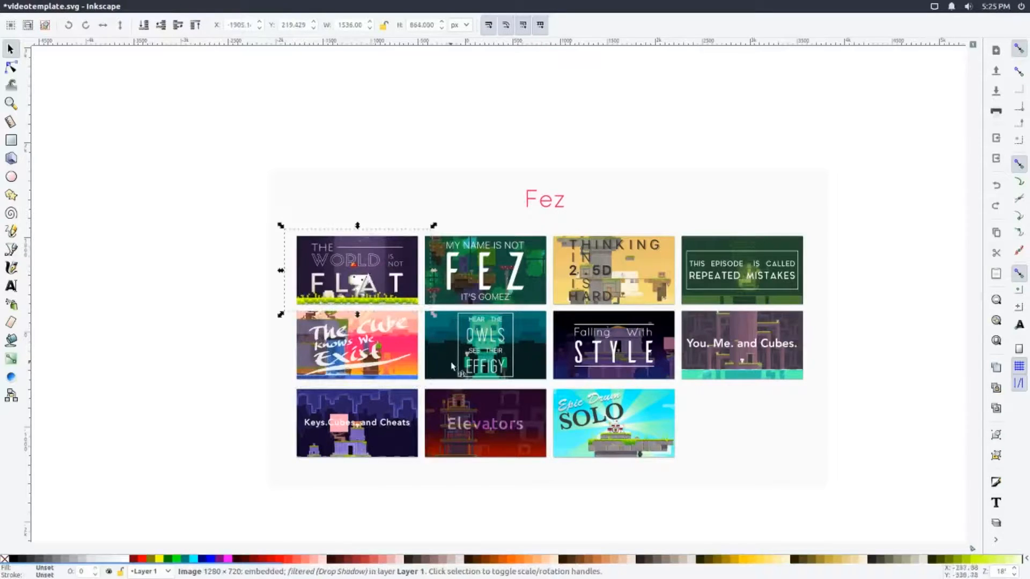
left_click(452, 366, "shift")
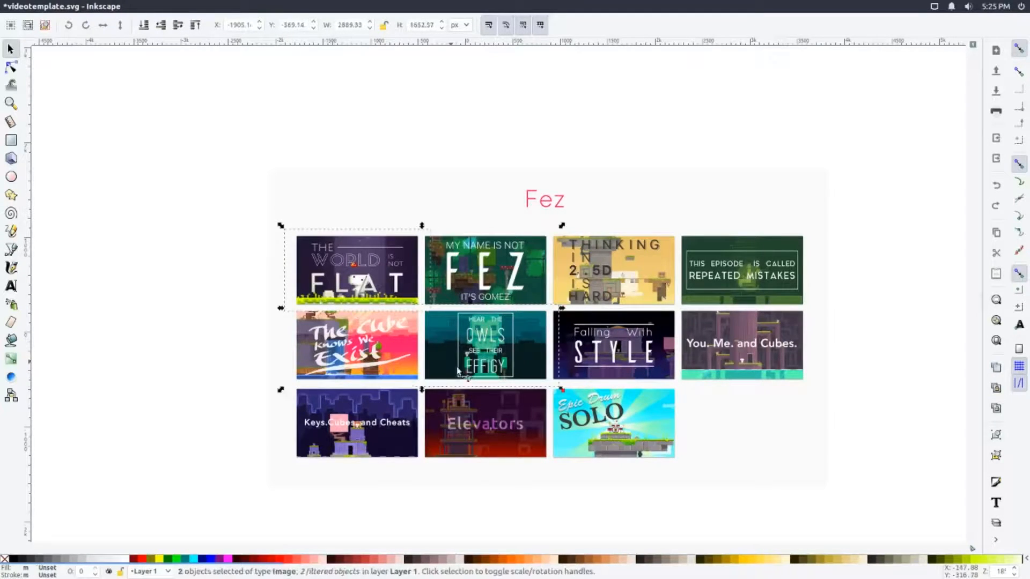
left_click(611, 427, "shift")
mouse_move(363, 285)
left_mouse_down()
mouse_move(461, 271)
mouse_move(348, 253)
mouse_move(324, 280)
mouse_move(267, 299)
mouse_move(345, 291)
left_mouse_up()
key("ctrl+z")
key("ctrl+z")
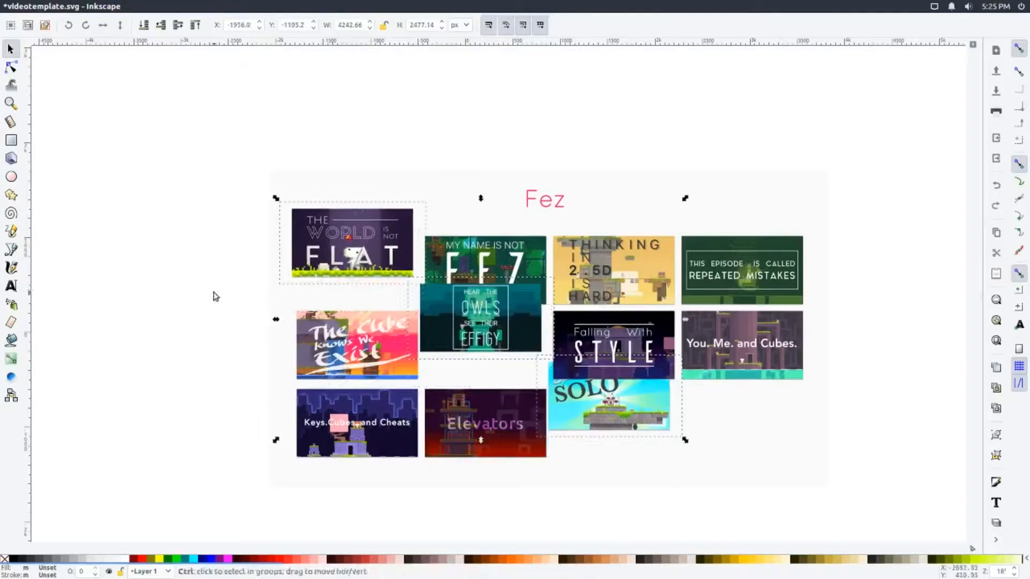
key("ctrl+z")
left_click(159, 310)
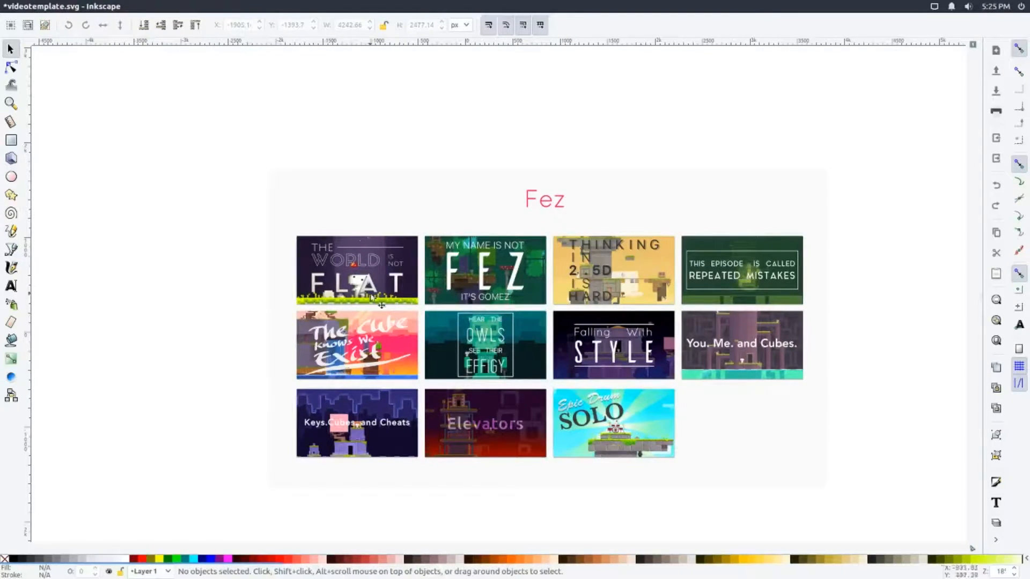
Try stretching the pink Fez title vertically to a height of about 255 px
left_click(546, 202)
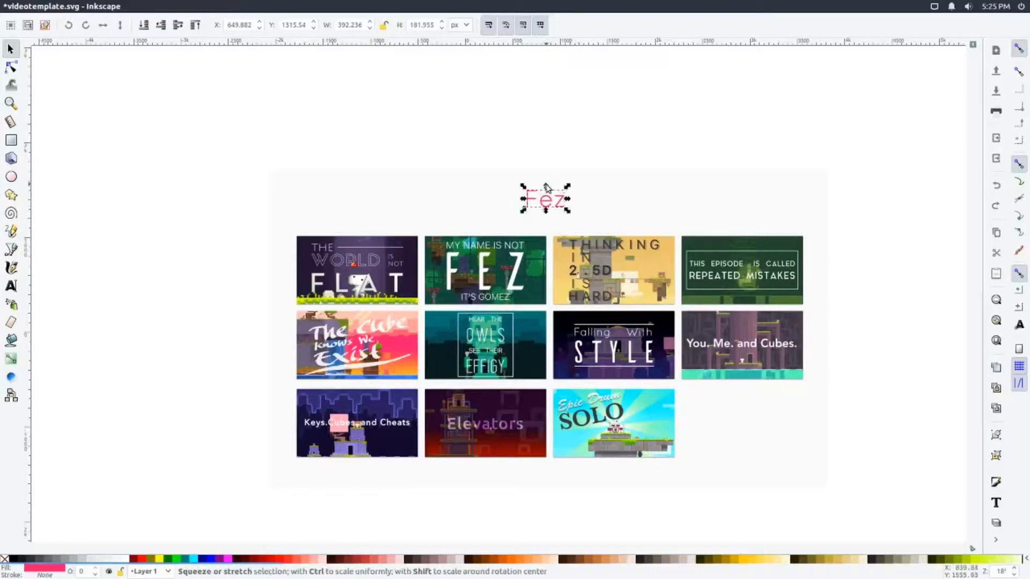
mouse_move(547, 188)
left_mouse_down()
mouse_move(544, 155)
mouse_move(552, 197)
mouse_move(546, 175)
mouse_move(549, 184)
left_mouse_up()
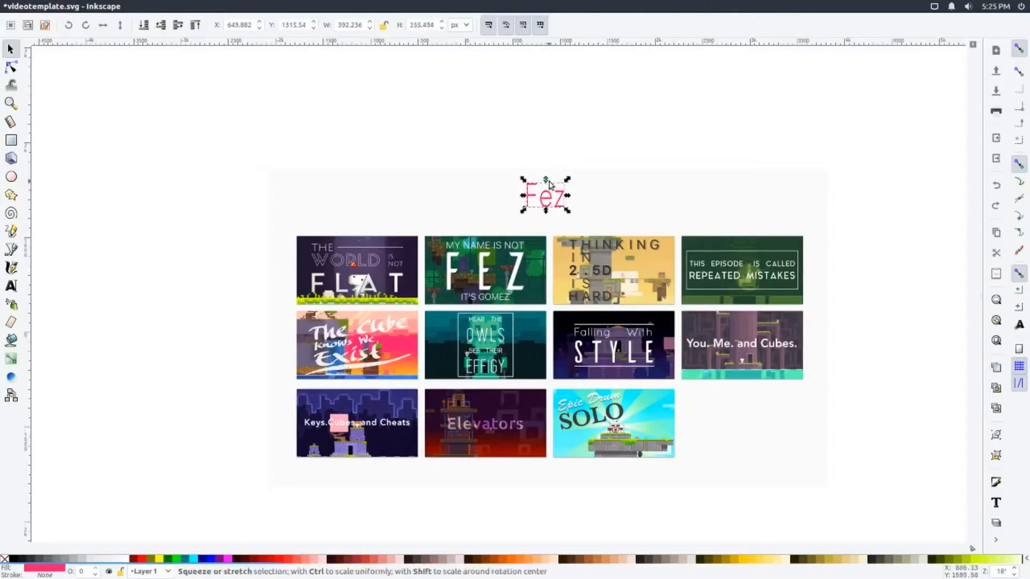
left_click(549, 184)
Try stretching the My Name Is Not Fez thumbnail horizontally, and select the Owls thumbnail below it
left_click(553, 260)
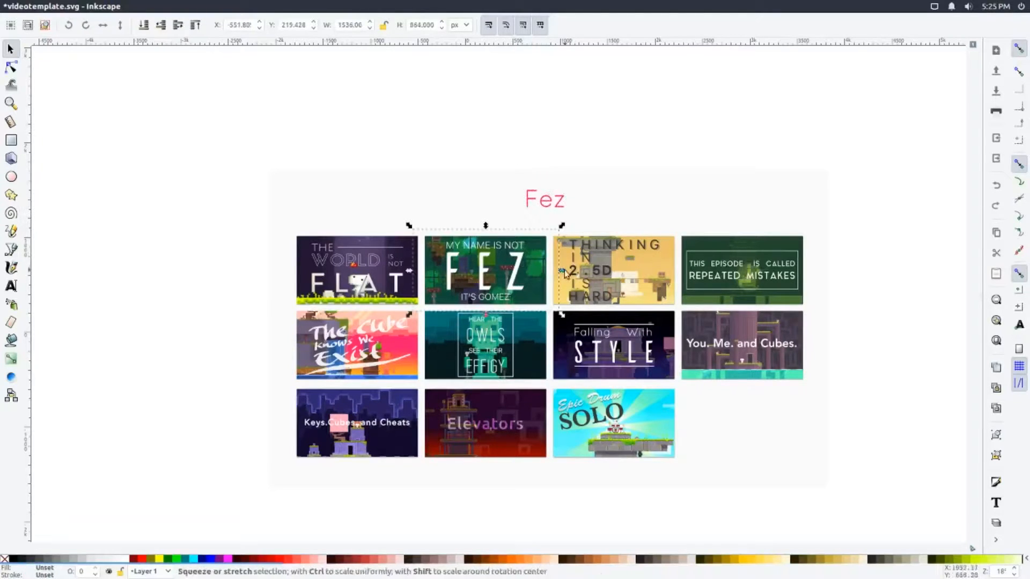
mouse_move(565, 273)
left_mouse_down()
mouse_move(475, 274)
mouse_move(562, 271)
left_mouse_up()
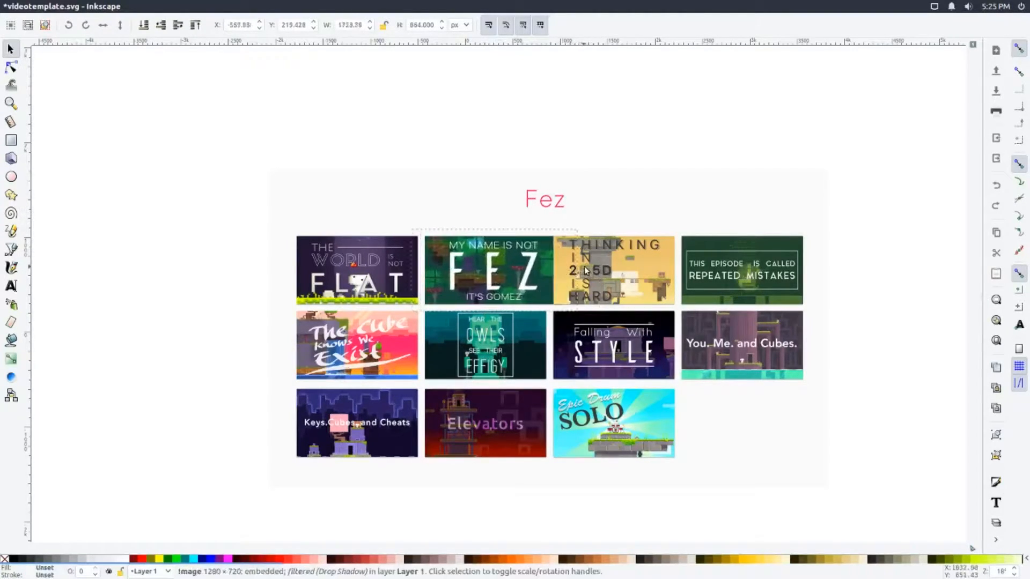
left_click(530, 355)
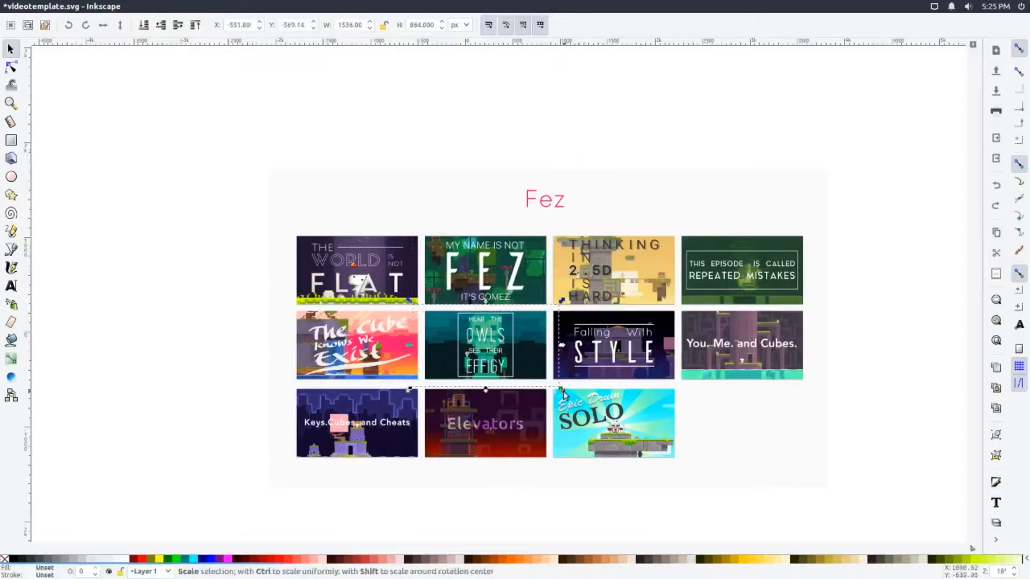
Try scaling the Fez title from its corner to various sizes, undo the scaling and deselect it
left_click(540, 205)
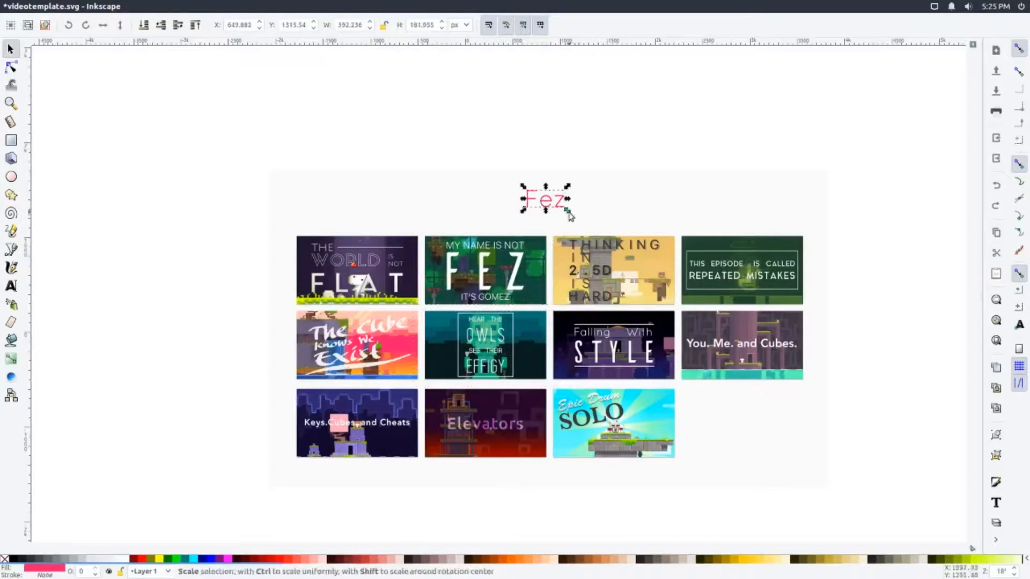
left_click_drag(567, 211, 544, 208)
left_click_drag(545, 218, 590, 211)
left_click(539, 202)
key("ctrl+z")
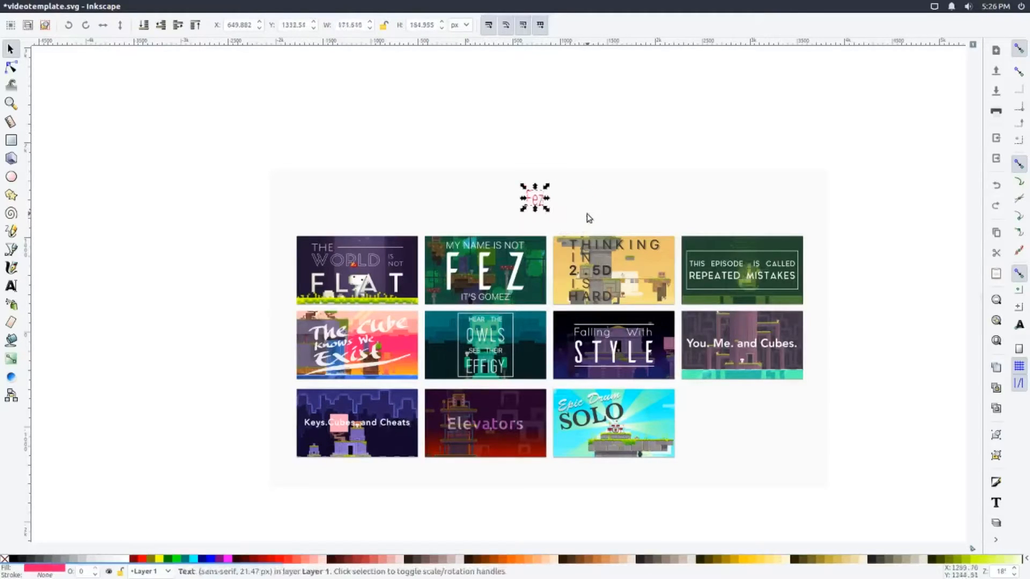
left_click(573, 132)
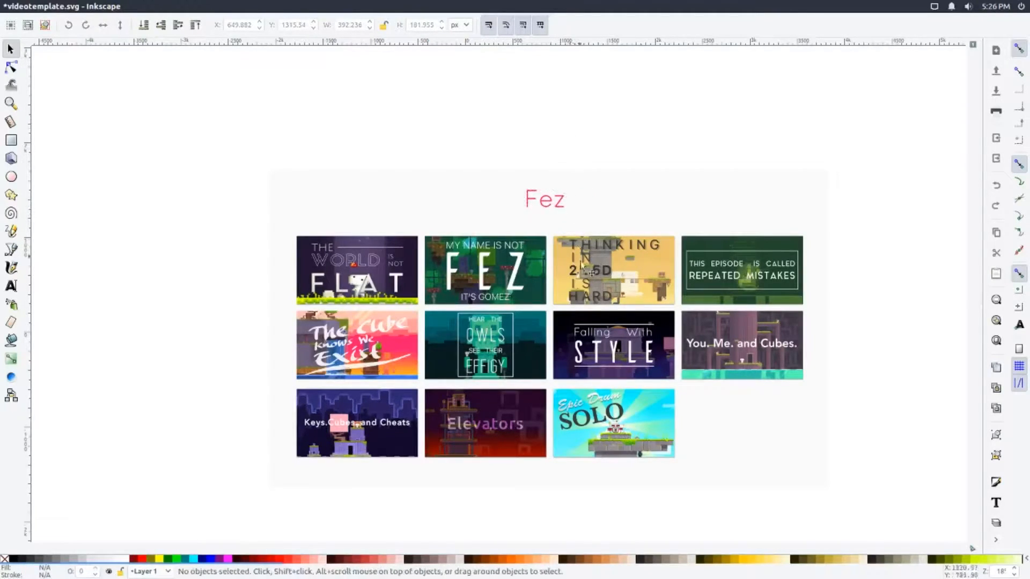
Shift the light background rectangle behind the thumbnails slightly down
left_click(577, 406)
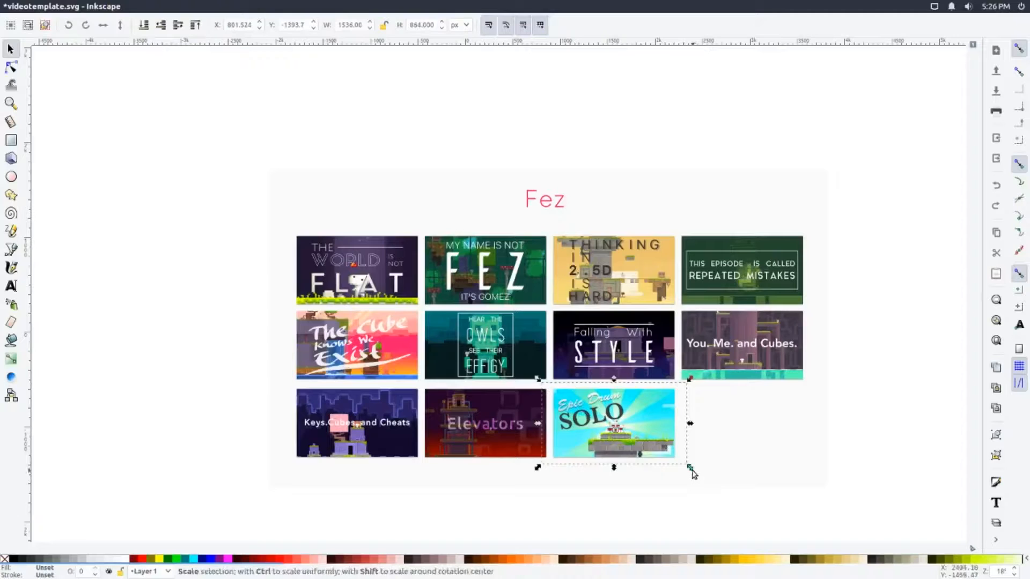
left_click(703, 482)
left_click_drag(826, 507, 883, 506)
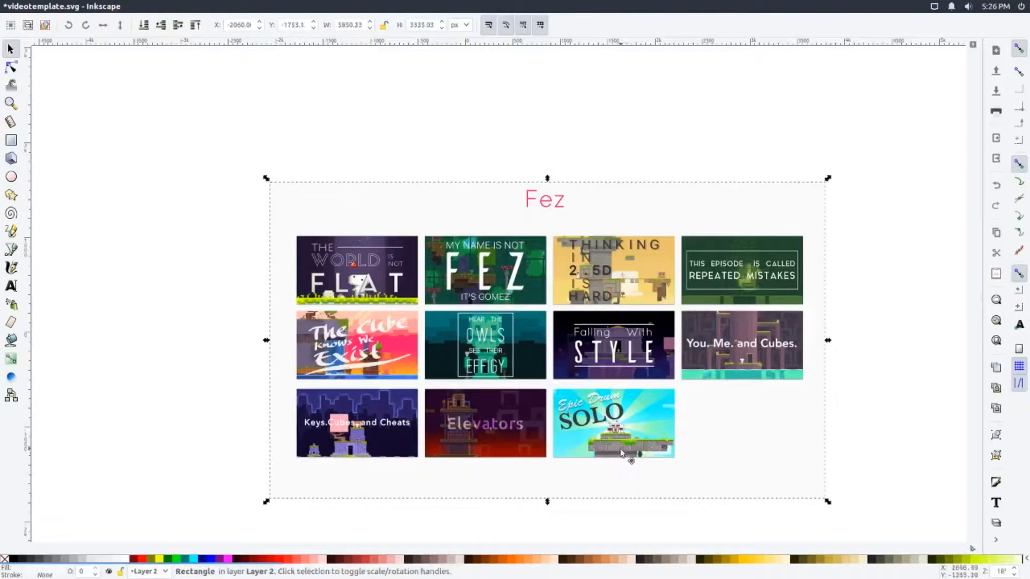
Try scaling the Epic Drum Solo thumbnail from its corner, and deselect it
left_click(622, 453)
left_click_drag(691, 468, 694, 496)
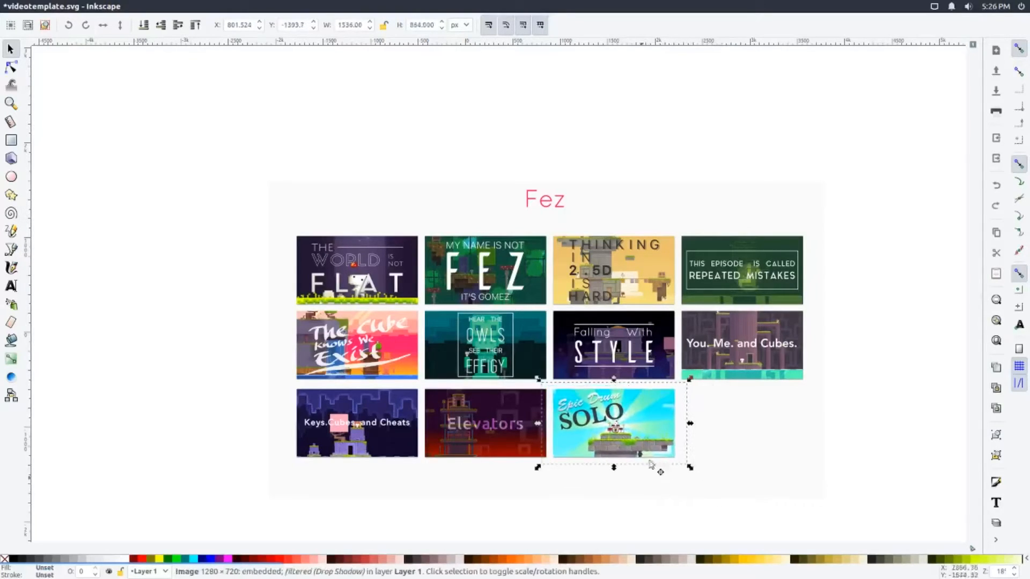
left_click(895, 356)
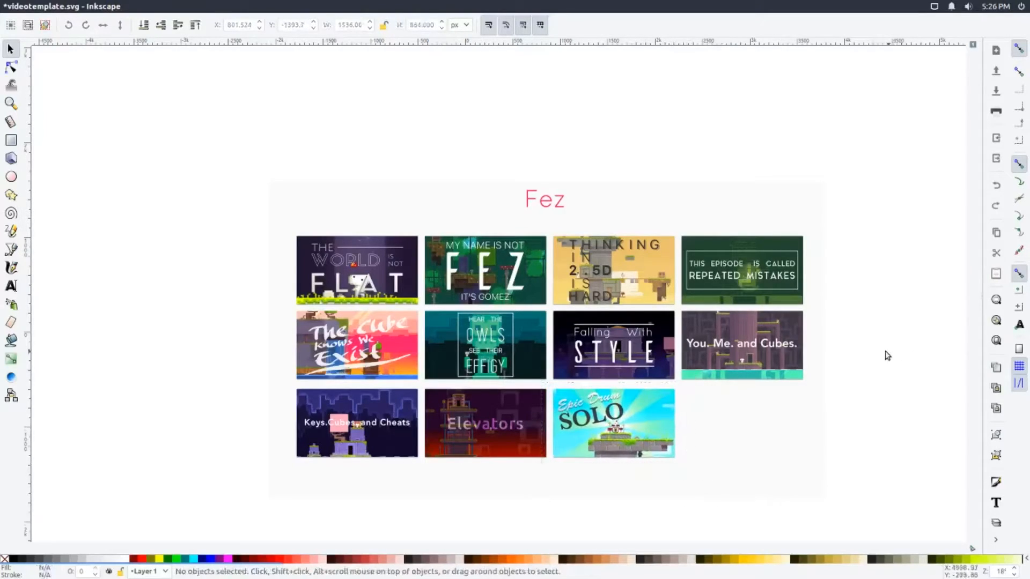
Skew The World Is Not Flat thumbnail vertically so its right side is raised
left_click(377, 294)
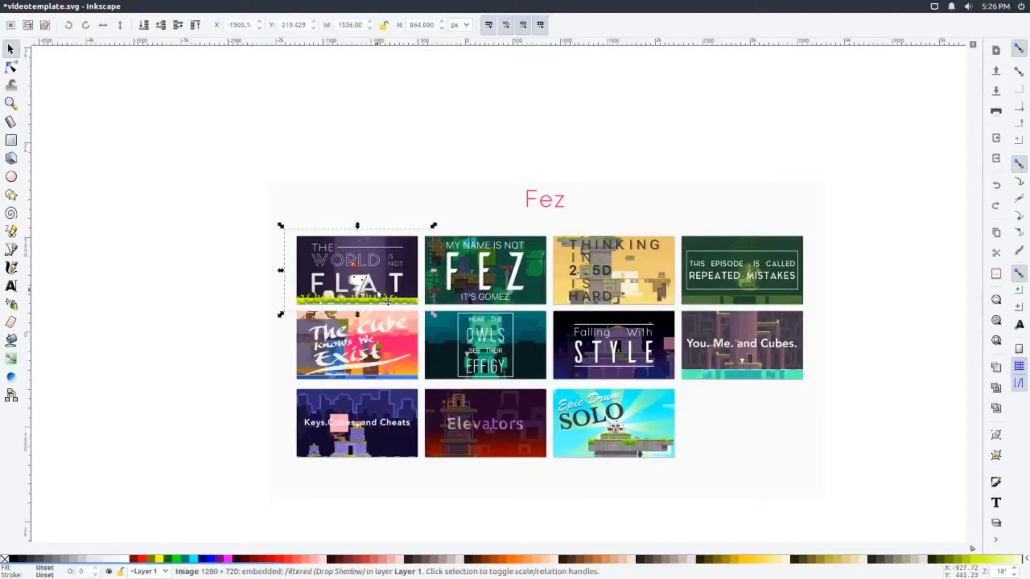
left_click(377, 294)
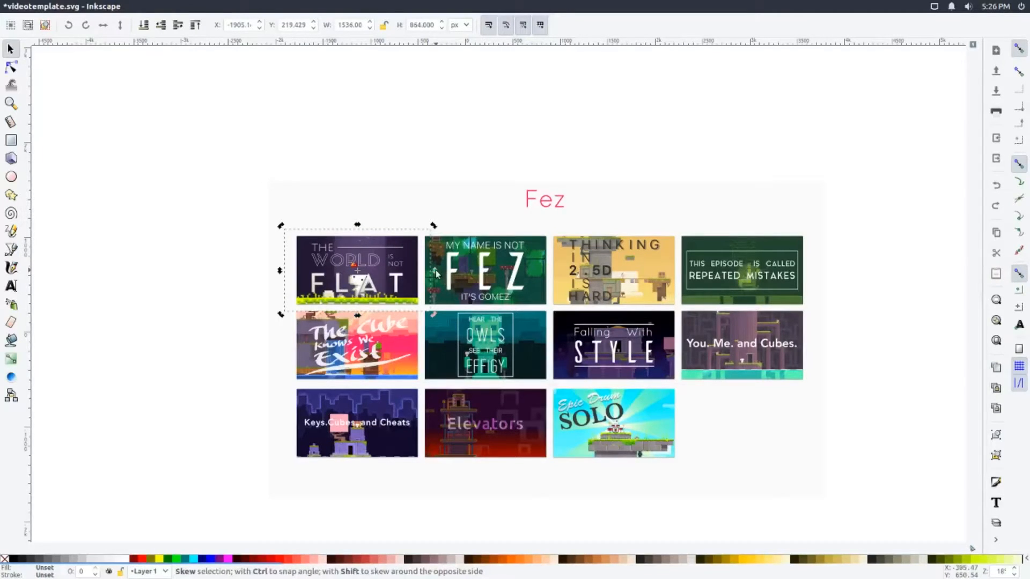
mouse_move(436, 273)
left_mouse_down()
mouse_move(425, 303)
mouse_move(420, 261)
left_mouse_up()
Skew the Keys, Cubes and Cheats thumbnail horizontally so its bottom edge leans right and its width is about 1712 px
left_click(388, 358)
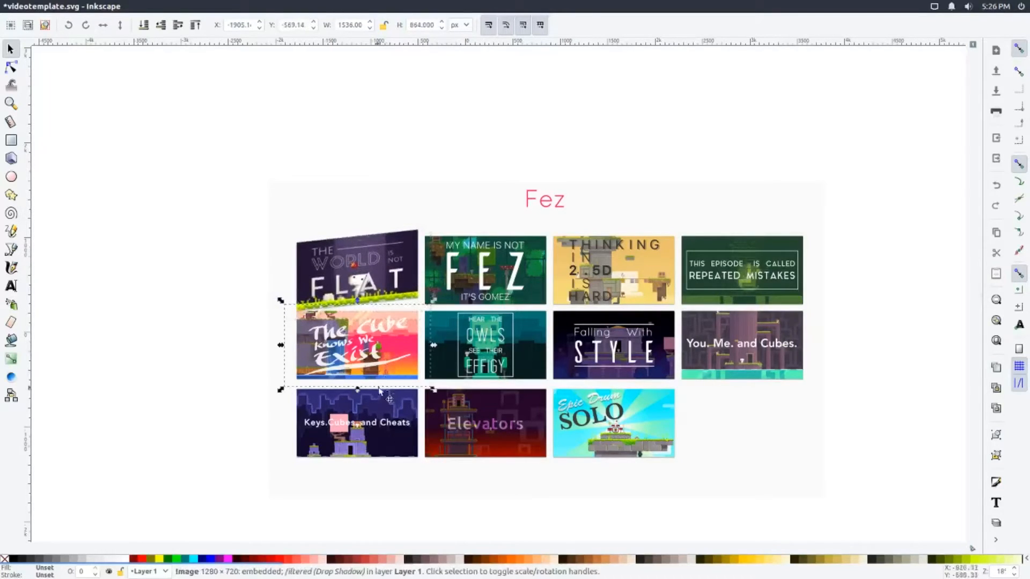
left_click(372, 453)
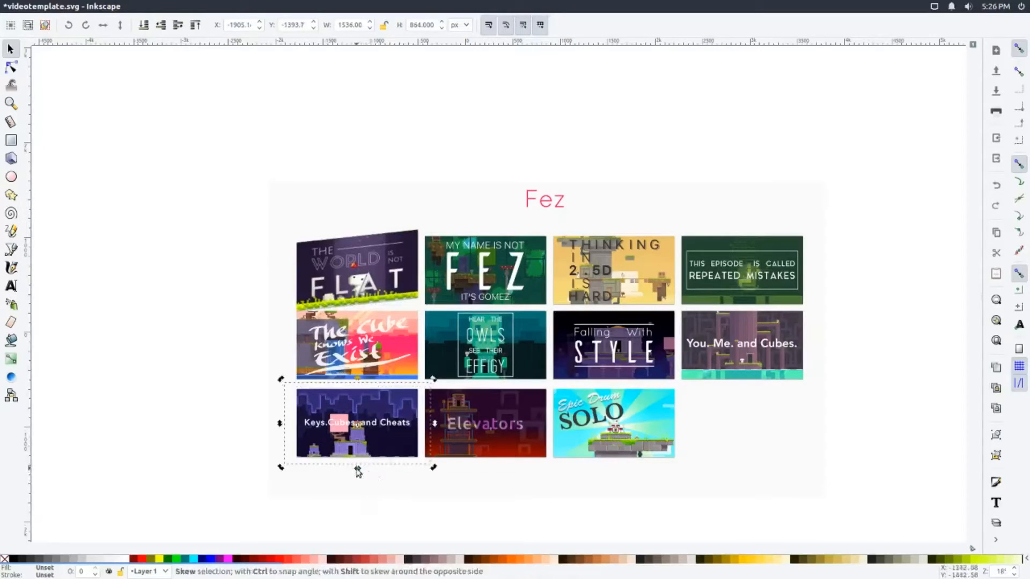
left_click_drag(359, 470, 375, 472)
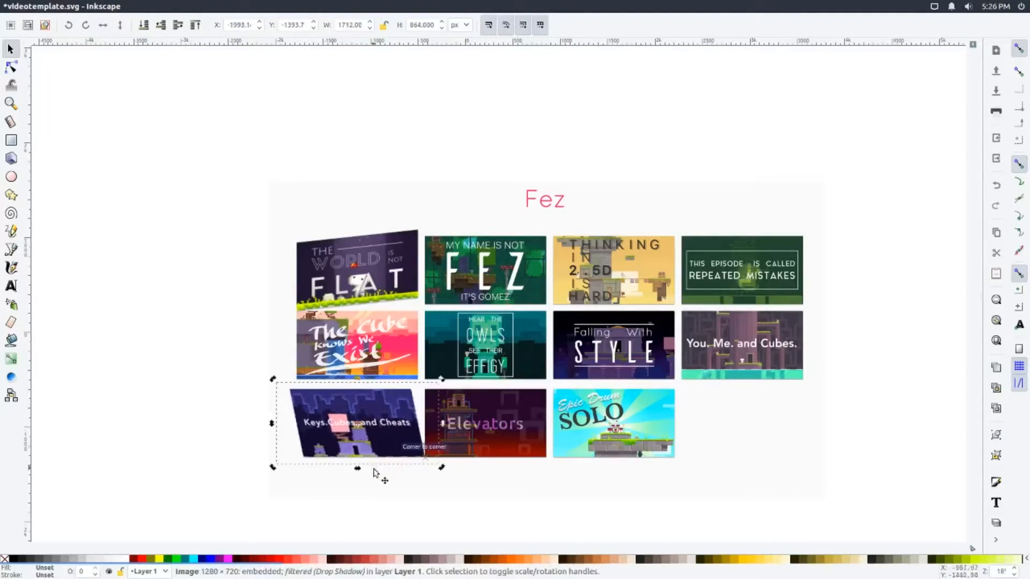
Skew The Cube Knows We Exist thumbnail horizontally to the right at its base and vertically upward on its right side
left_click(394, 330)
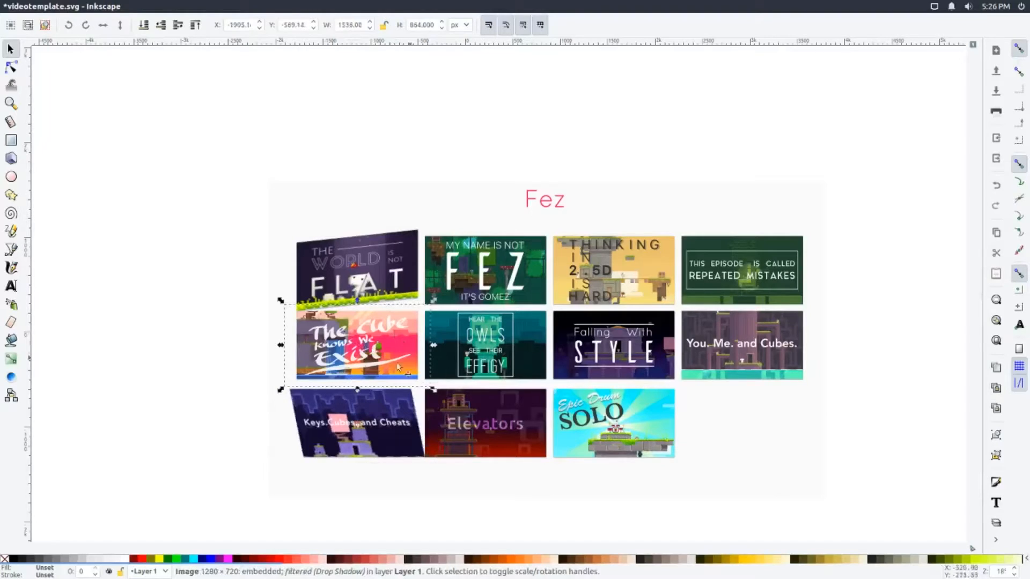
left_click_drag(358, 387, 367, 395)
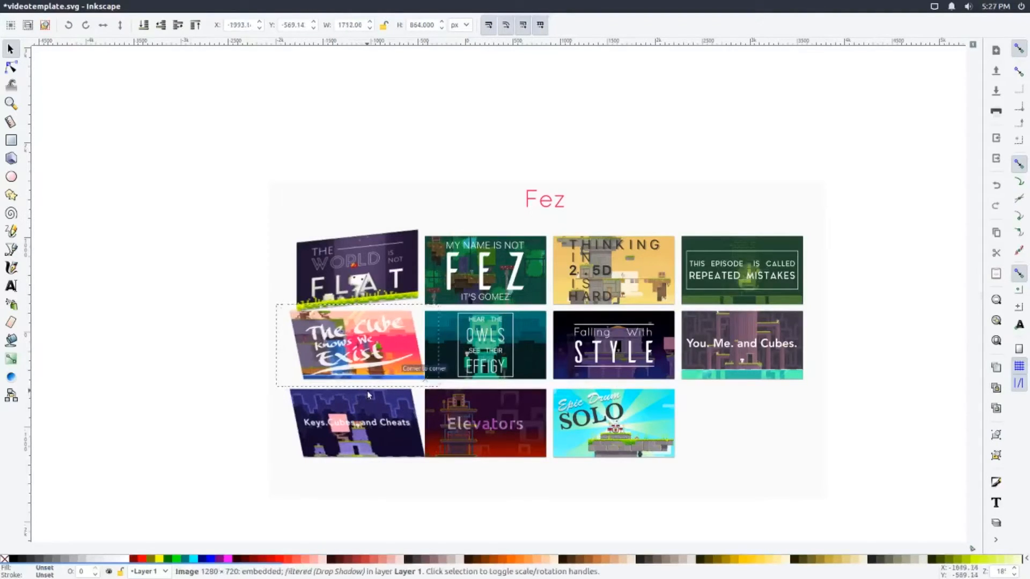
left_click_drag(443, 349, 440, 337)
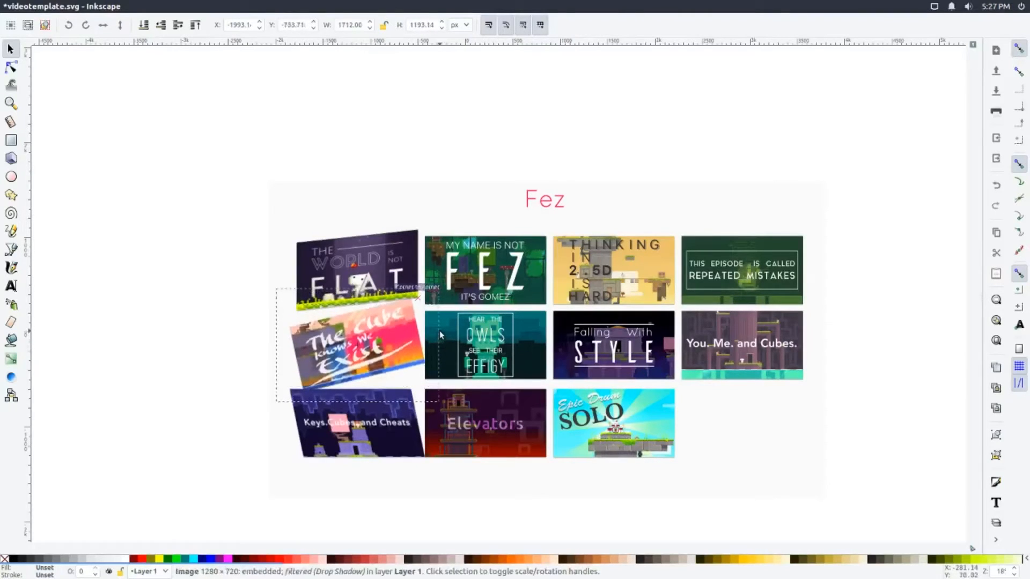
left_click(223, 392)
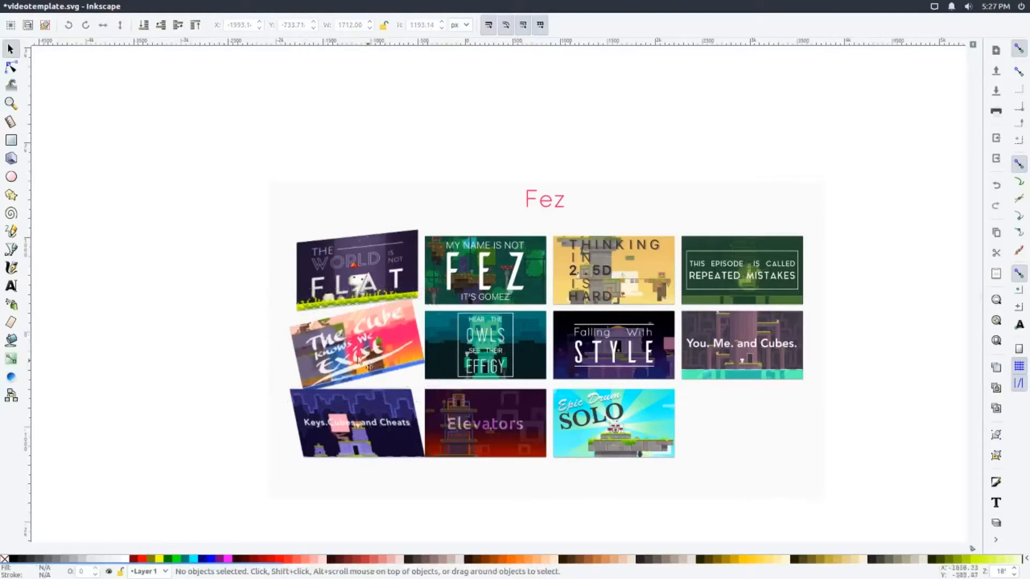
Rotate the Repeated Mistakes thumbnail slightly counterclockwise about its center
left_click(748, 277)
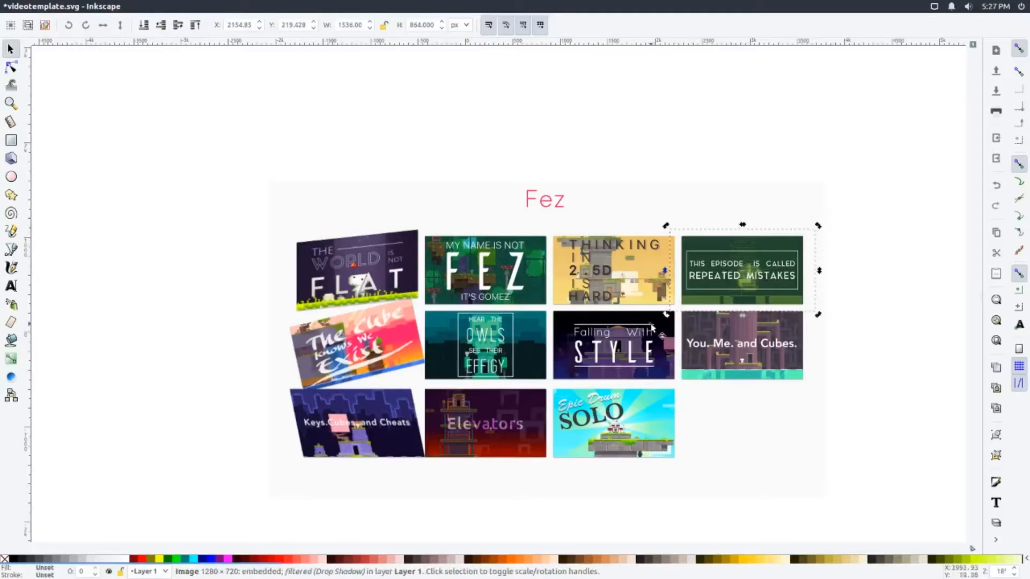
left_click(813, 232)
left_click_drag(816, 227, 771, 248)
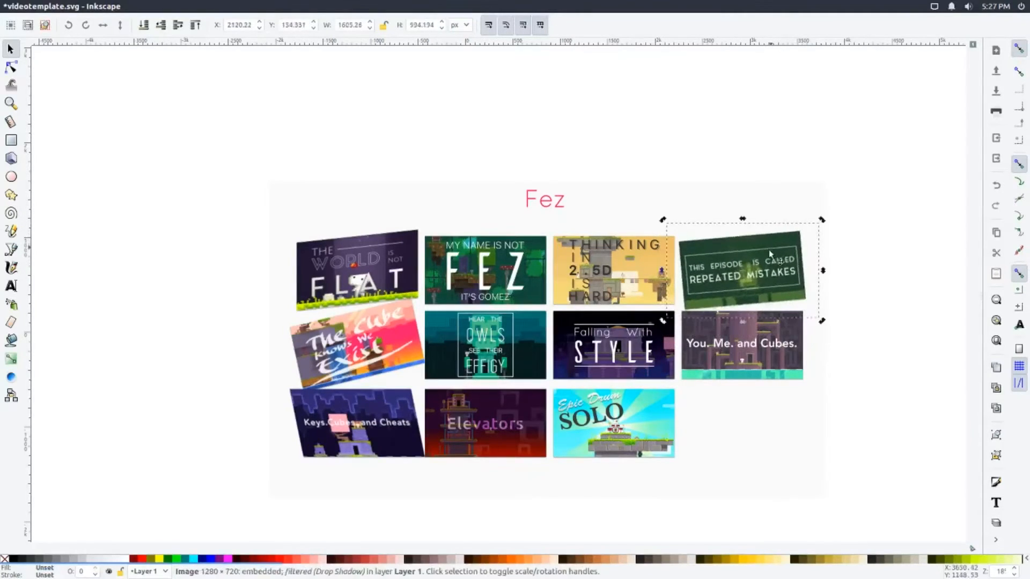
Try rotating the Falling With Style thumbnail about its center, and undo the rotation
left_click(647, 344)
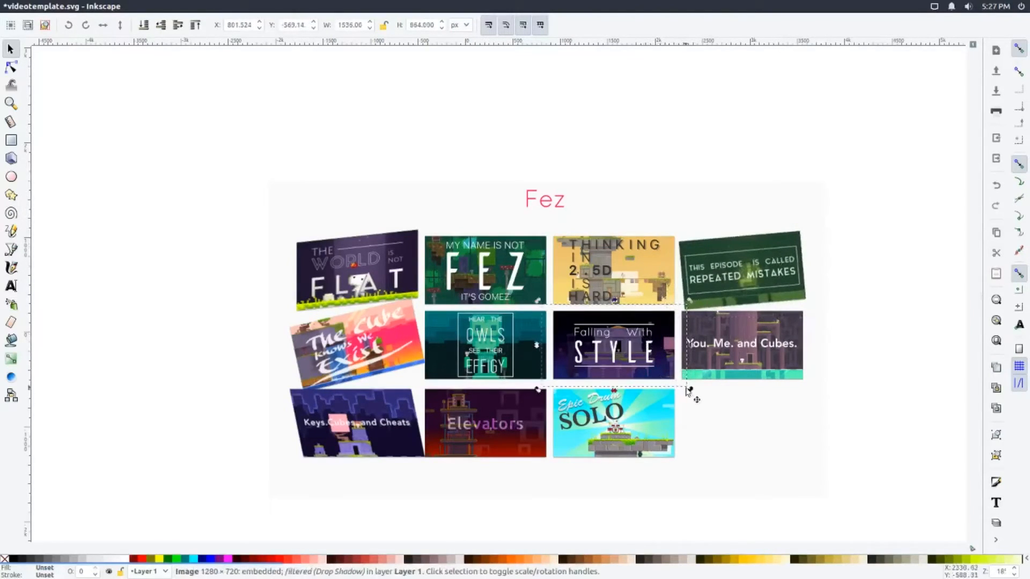
left_click_drag(690, 393, 696, 401)
left_click(688, 390)
left_click(650, 362)
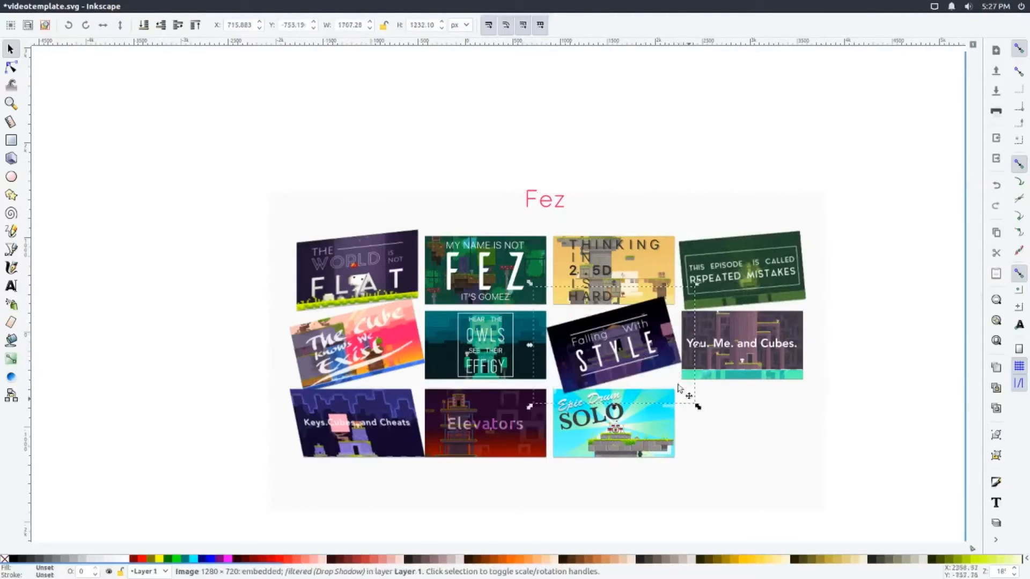
left_click_drag(697, 410, 686, 422)
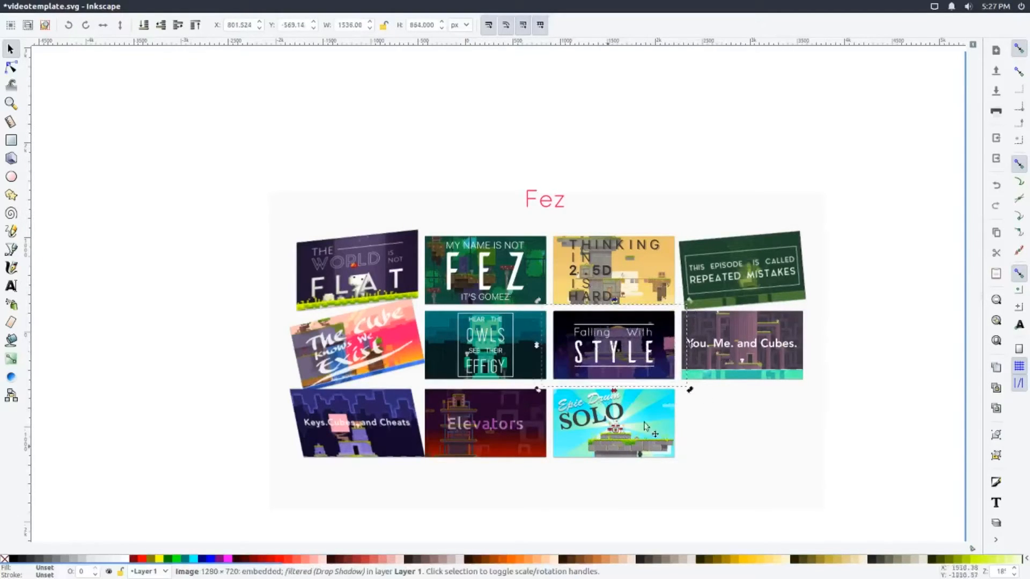
Rotate the Falling With Style thumbnail clockwise around its opposite corner
mouse_move(689, 391)
left_mouse_down()
mouse_move(674, 403)
mouse_move(680, 395)
left_mouse_up()
mouse_move(691, 392)
left_mouse_down()
mouse_move(687, 339)
mouse_move(689, 376)
mouse_move(677, 395)
left_mouse_up()
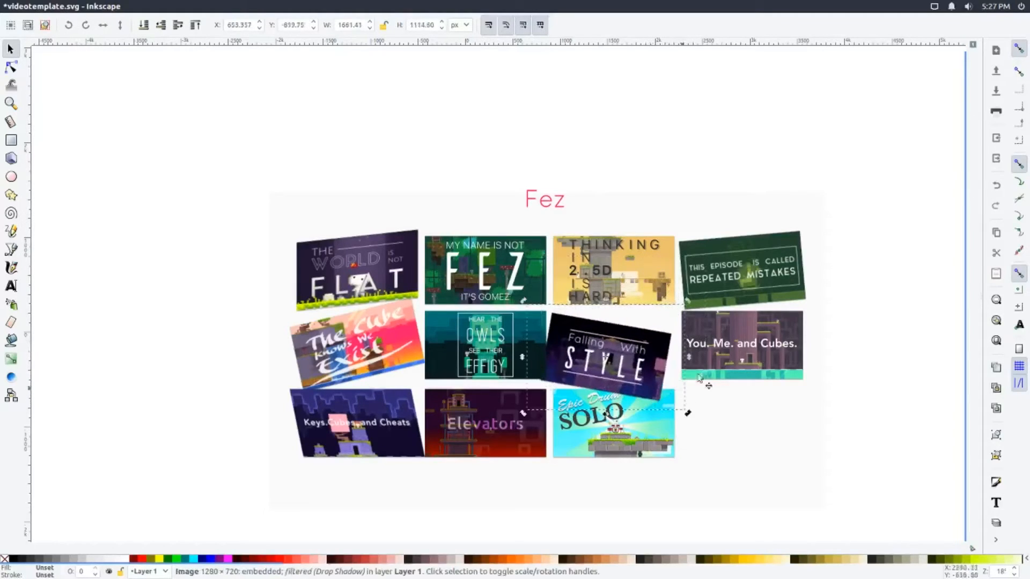
Rotate the You. Me. and Cubes. thumbnail slightly clockwise around its opposite corner
left_click(788, 372)
left_click(772, 363)
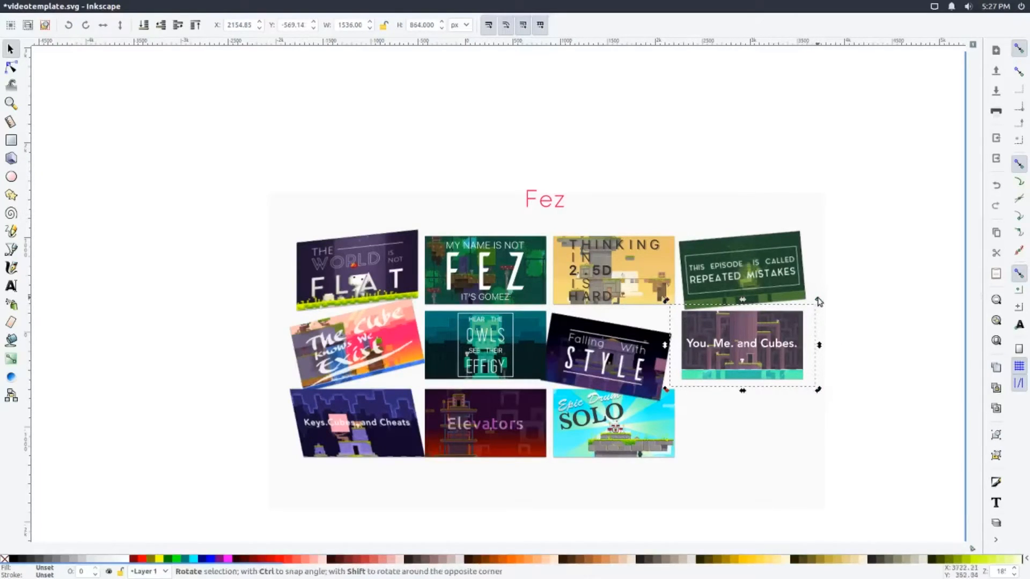
left_click_drag(816, 299, 776, 329)
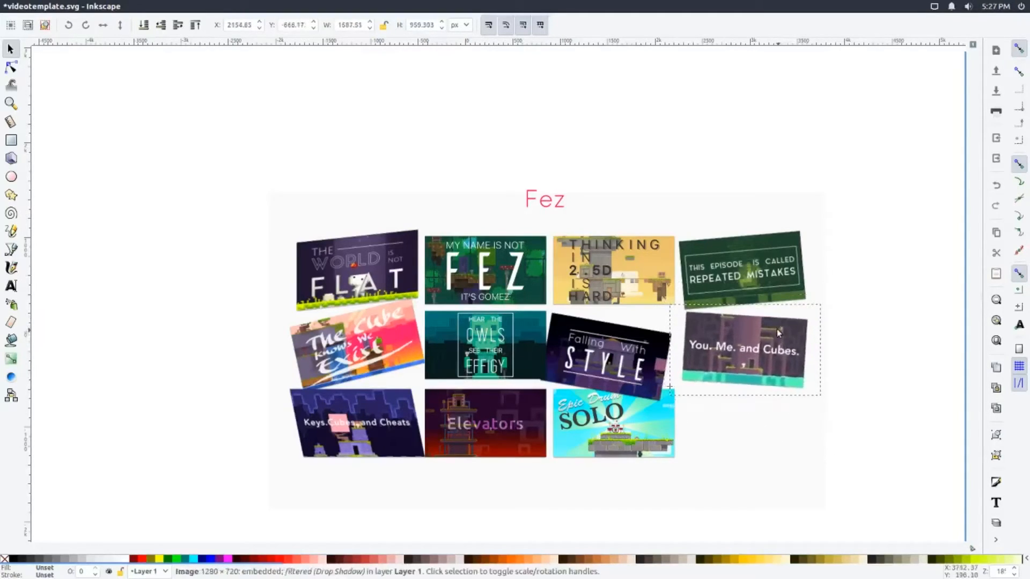
left_click(856, 374)
Move the Falling With Style thumbnail up so it overlaps the lower part of the Thinking in 2.5D thumbnail
left_click(643, 376)
left_click_drag(642, 379, 648, 358)
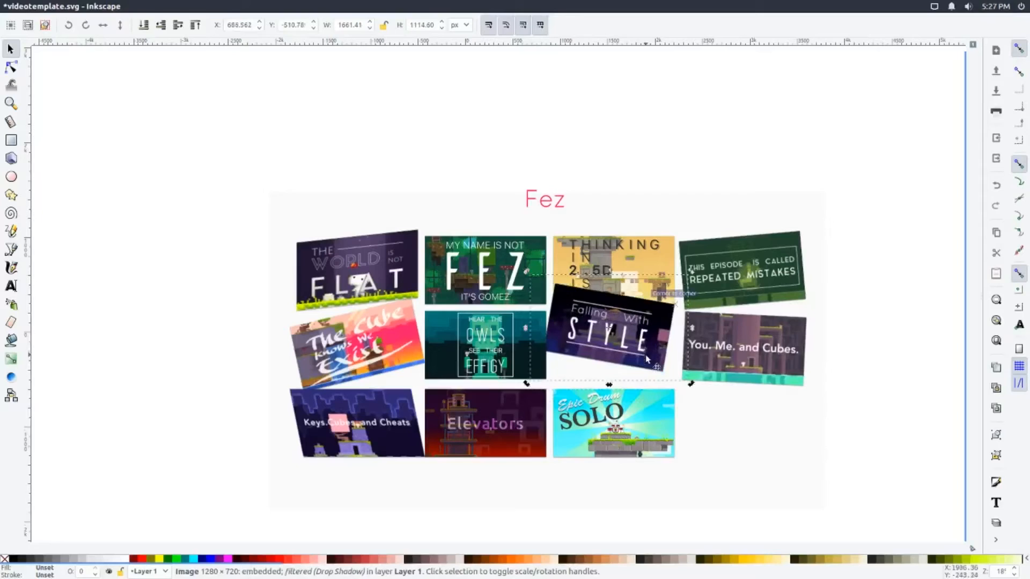
left_click(885, 423)
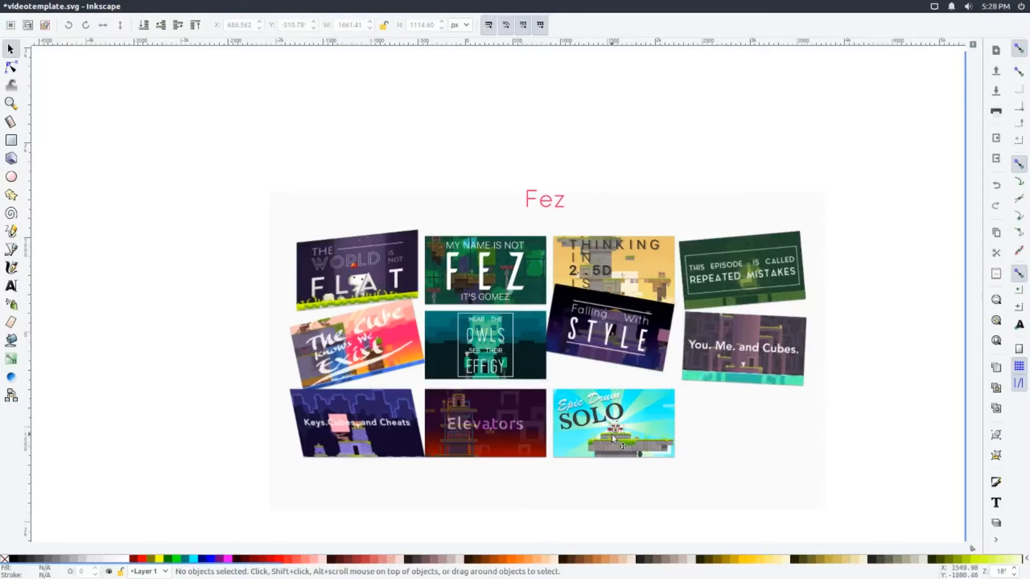
Duplicate the Epic Drum Solo thumbnail and place the copy diagonally below and right of the original, corner to corner
left_click(612, 433)
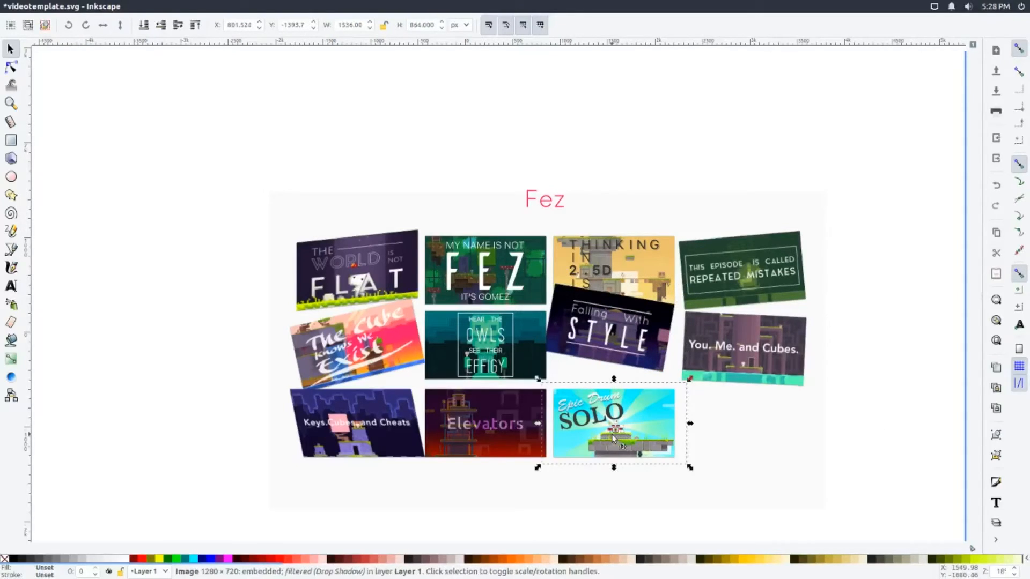
key("ctrl+d")
left_click_drag(611, 434, 729, 507)
left_click(844, 495)
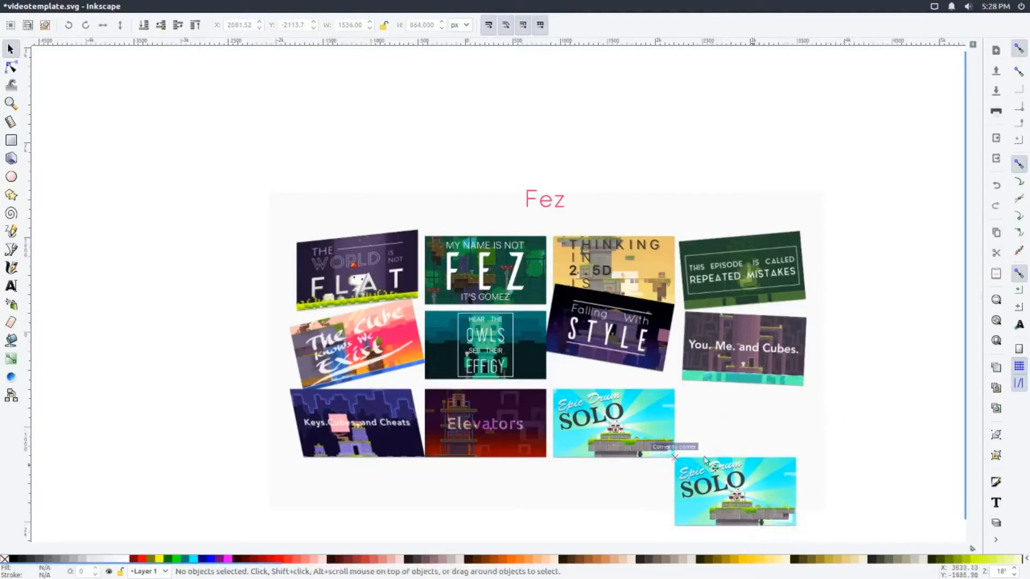
Make another copy of the original Epic Drum Solo thumbnail and place it level with it in the empty grid slot
left_click(635, 443)
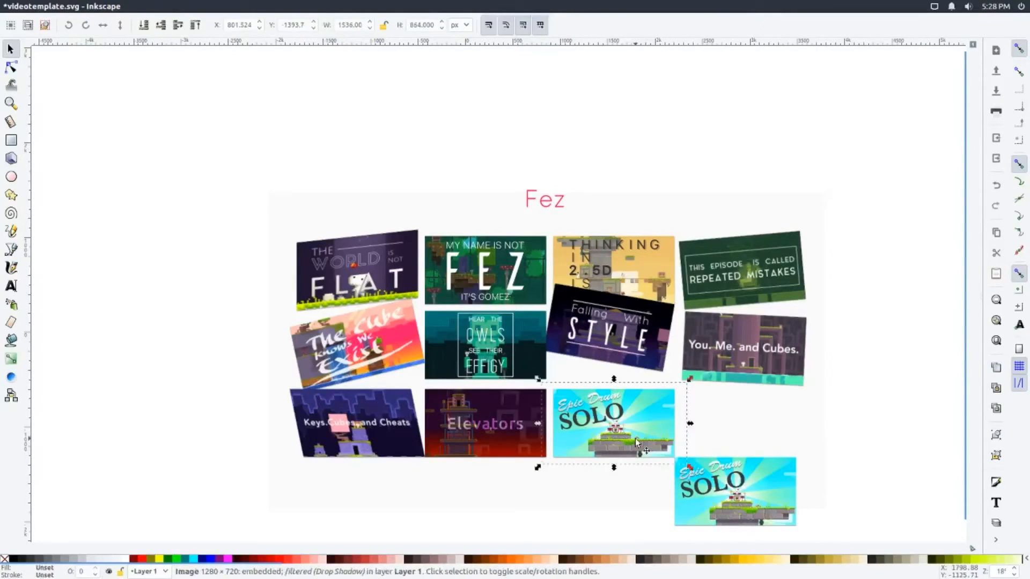
left_click(635, 442)
left_click_drag(615, 436, 759, 430)
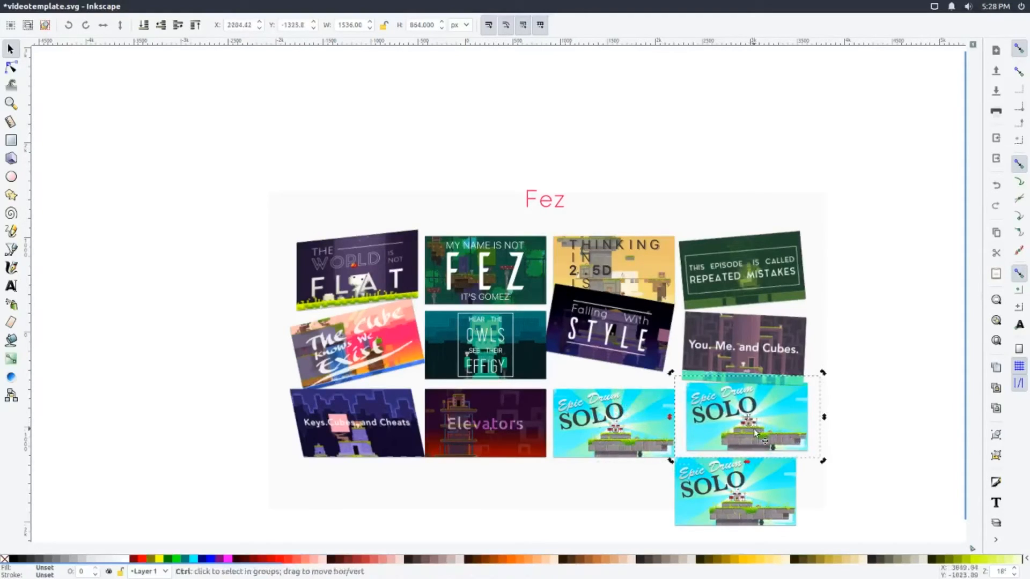
left_click(611, 444)
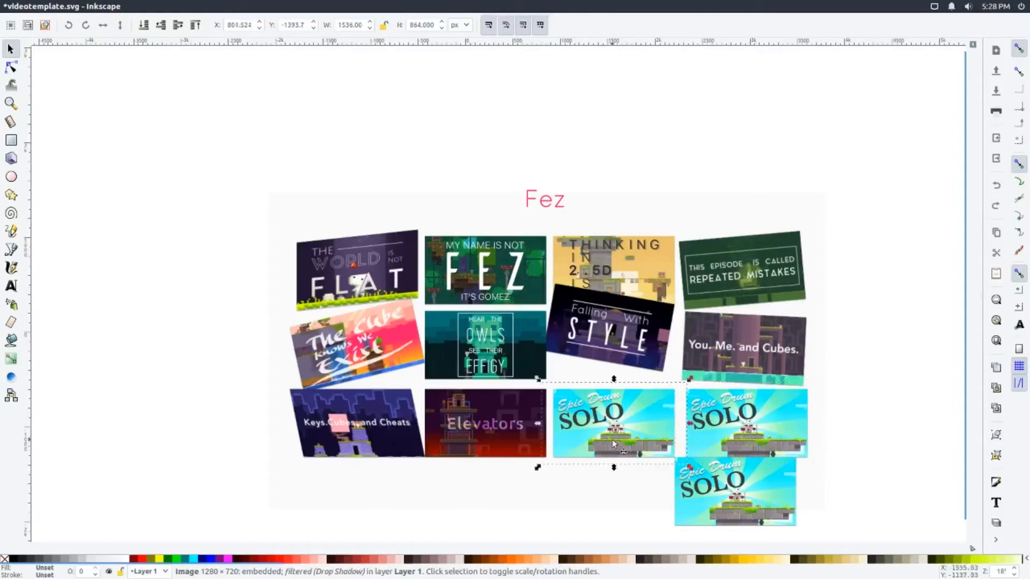
Delete both copies of the Epic Drum Solo thumbnail, keeping the original
left_click_drag(758, 504, 757, 518)
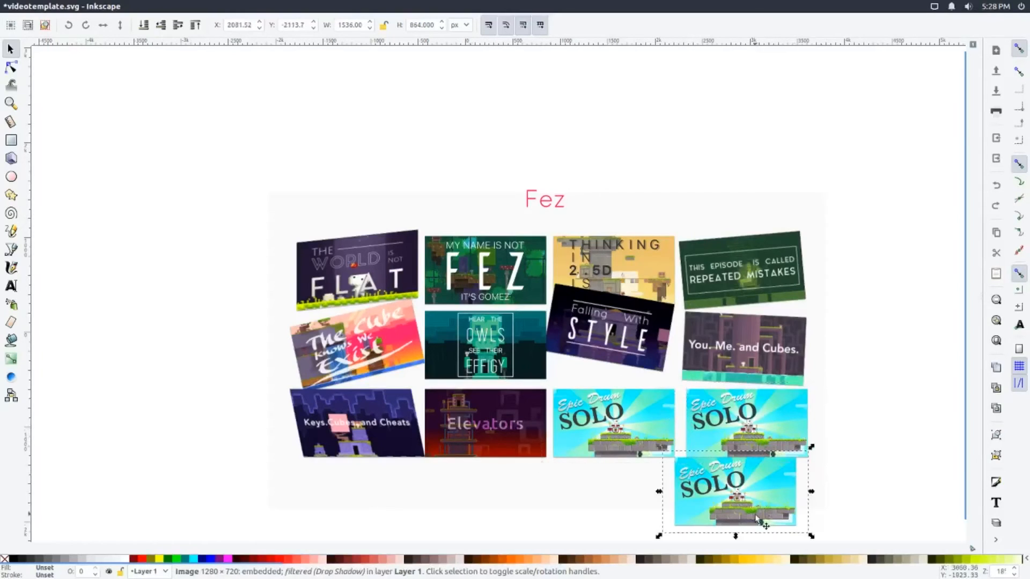
key("Delete")
left_click(735, 435)
key("Delete")
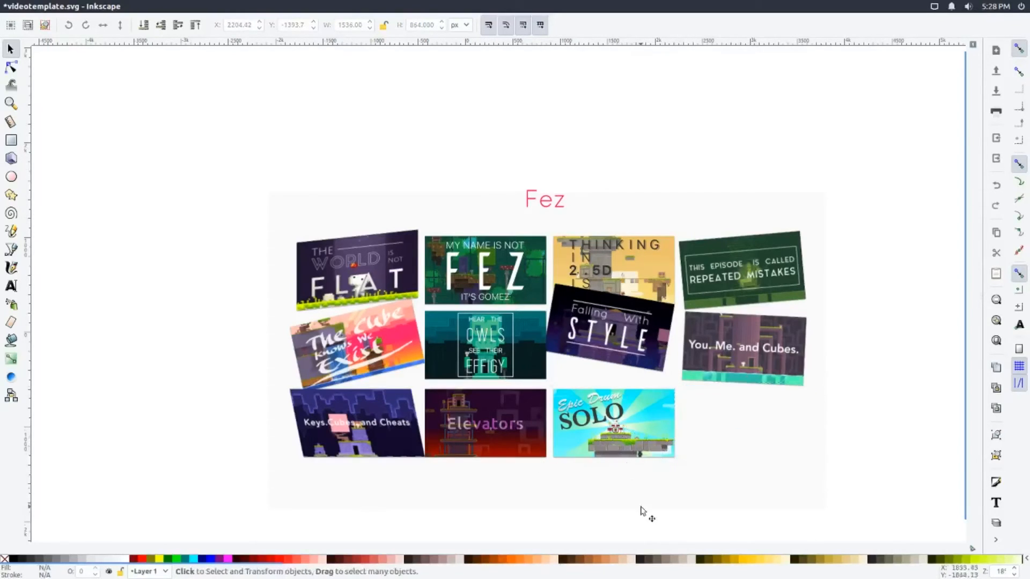
Duplicate the Epic Drum Solo thumbnail twice, placing one copy flush against its right edge and one directly below it
left_click(619, 428)
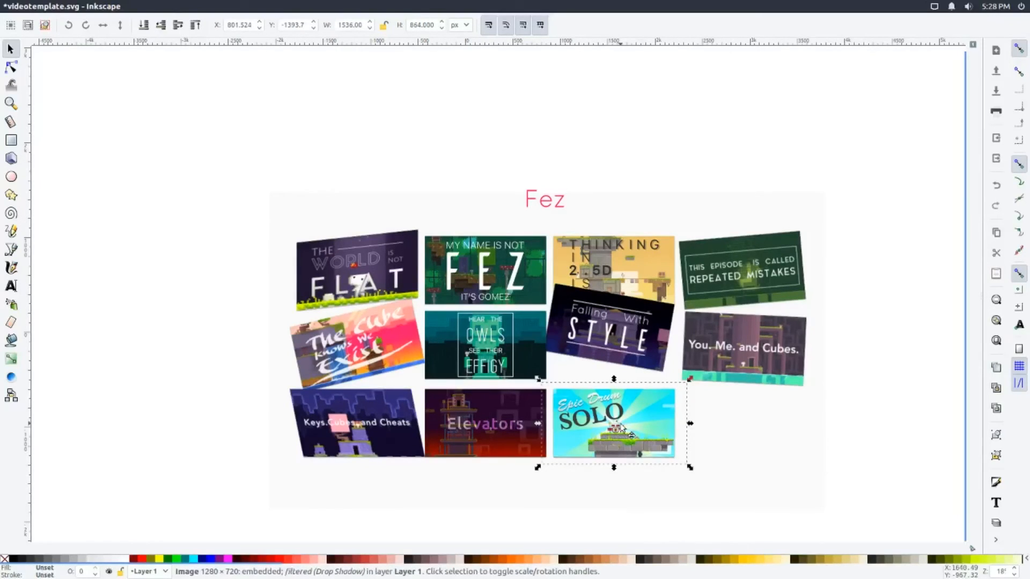
key("ctrl+d")
left_click_drag(620, 427, 730, 453)
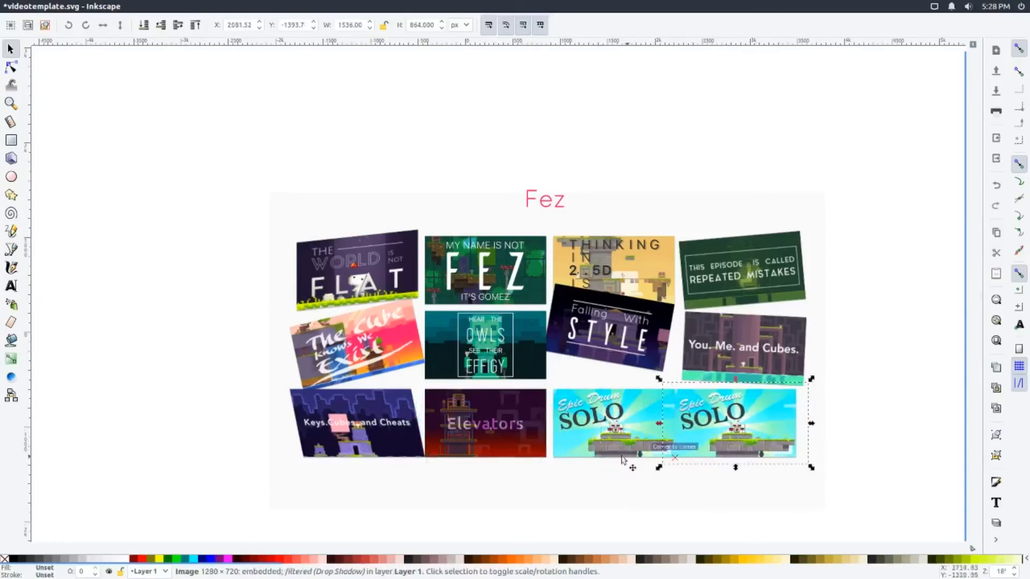
left_click_drag(652, 441, 593, 498)
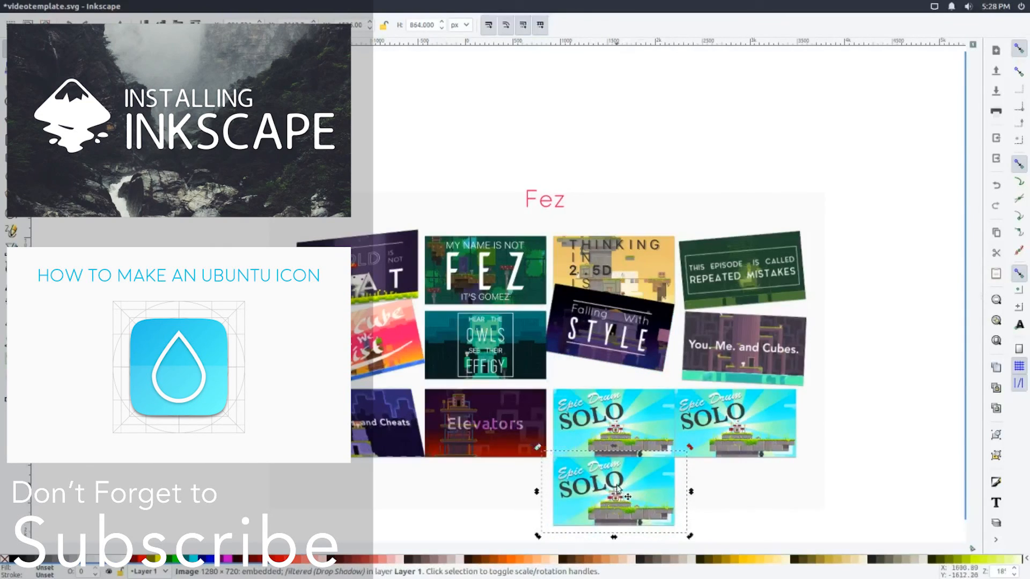
left_click(860, 437)
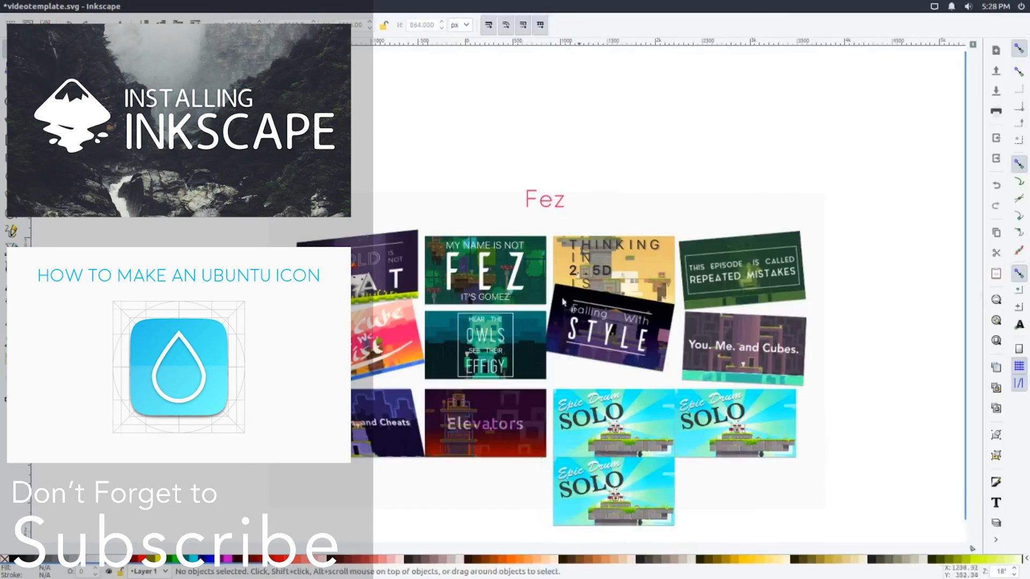
Move the template's pale background rectangle slightly upward and to the left
left_click(700, 210)
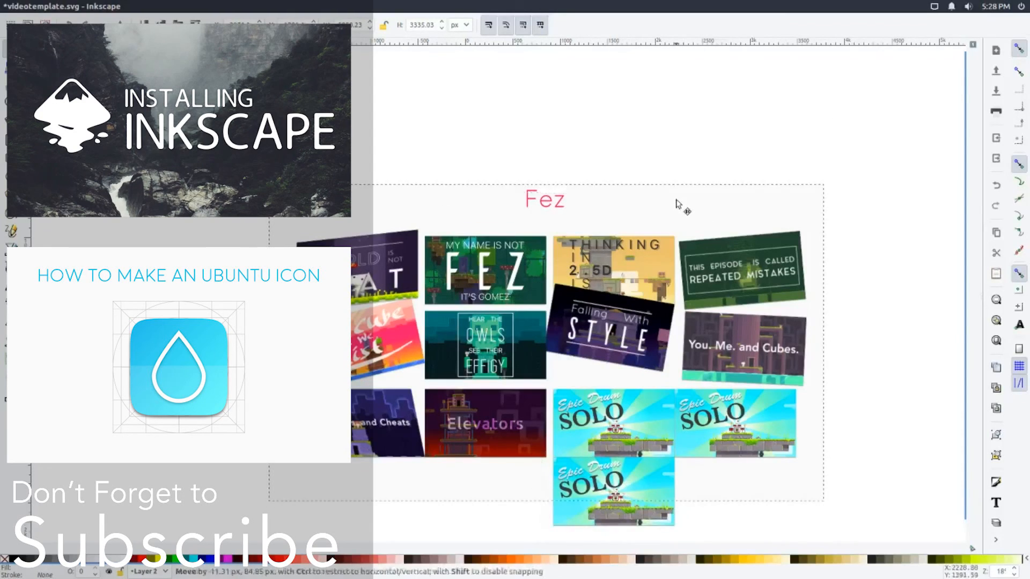